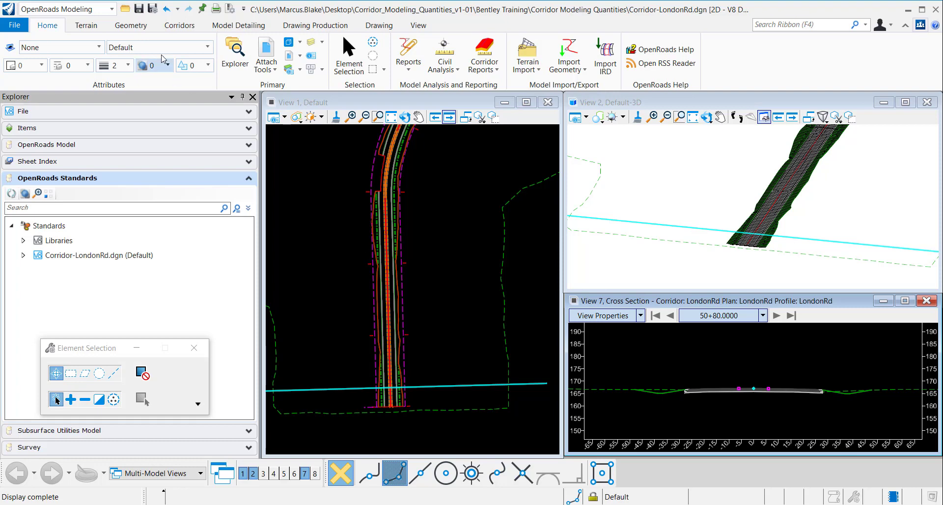
- Start the Create Key Station command from the Corridors editing tools in OpenRoads Modeling
click(111, 9)
click(70, 25)
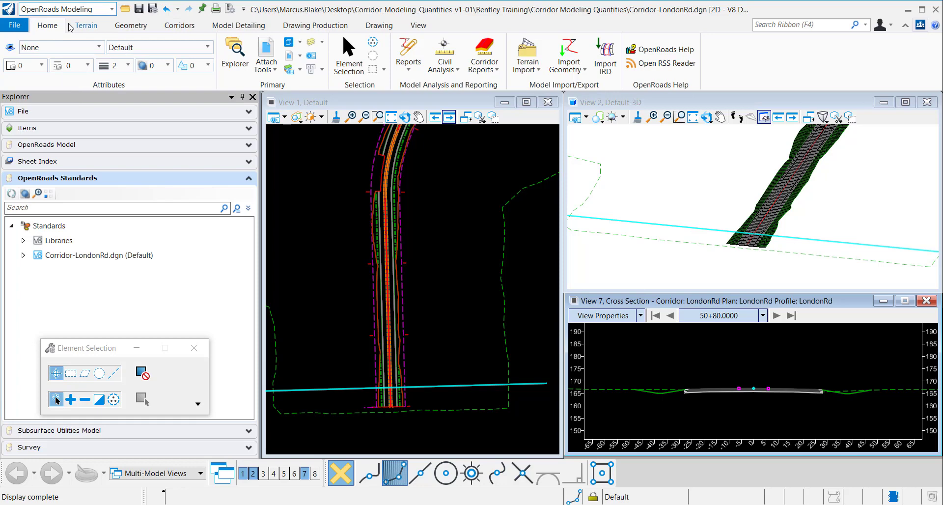
click(181, 27)
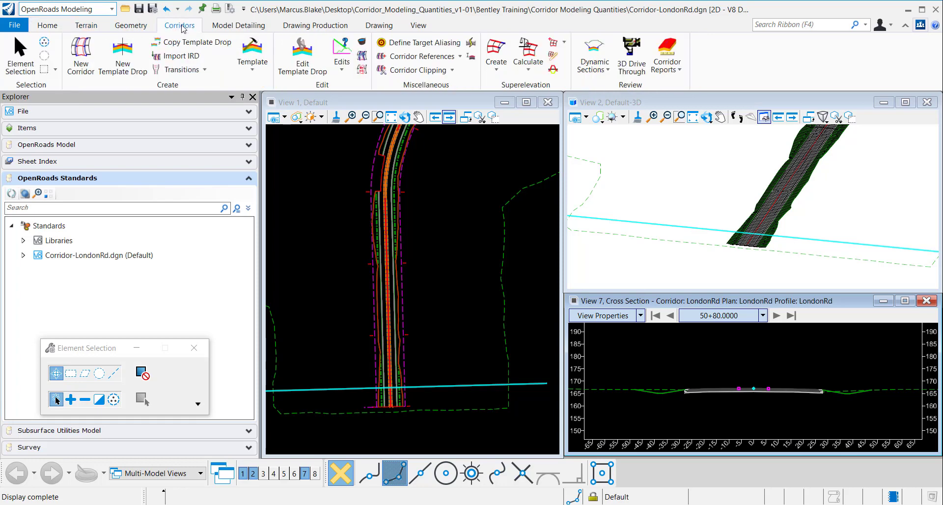
click(343, 74)
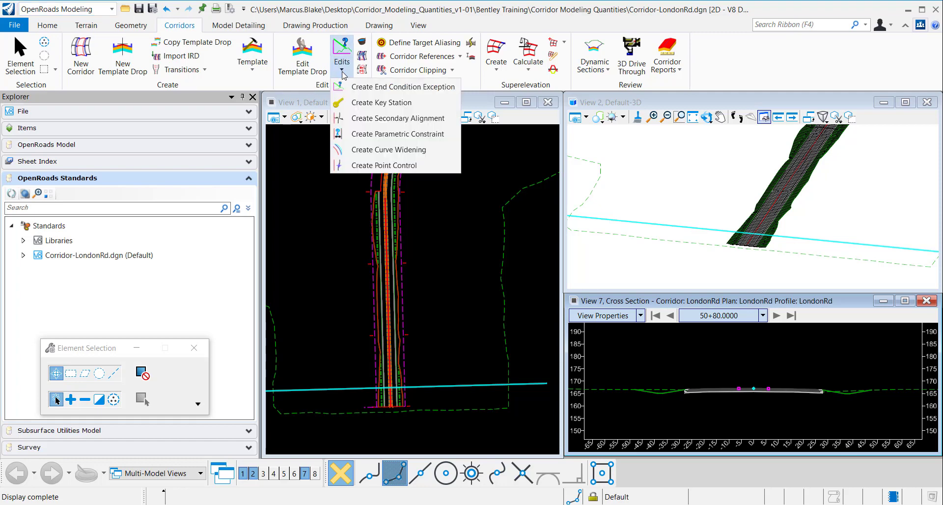
click(363, 101)
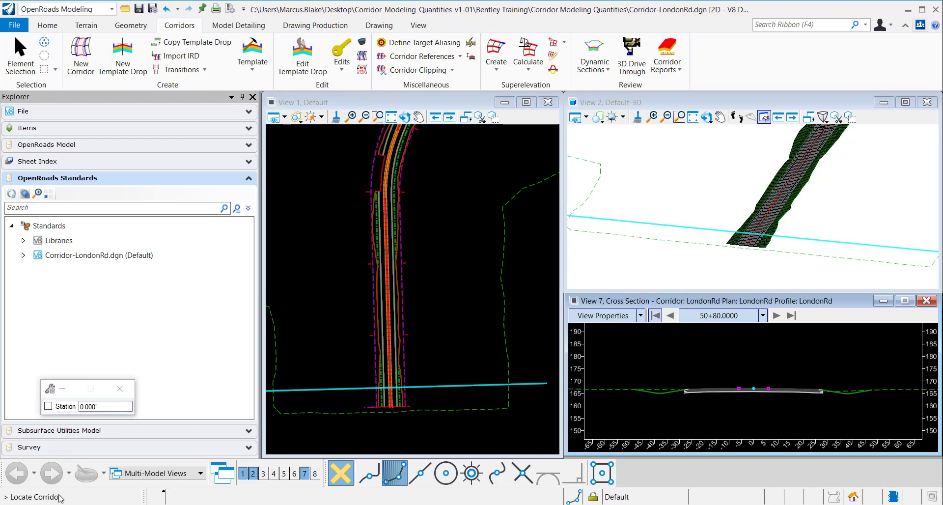
scroll(406, 343, up, 3)
scroll(406, 342, up, 1)
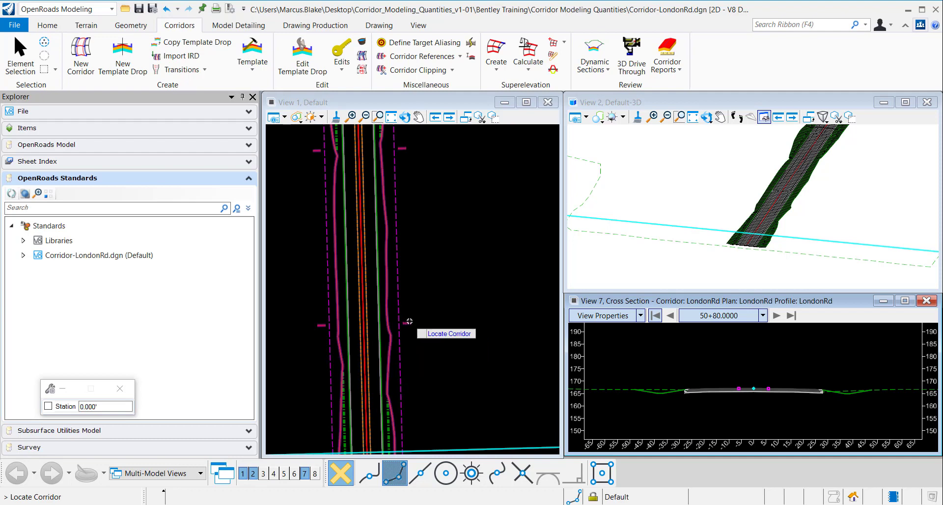
- Place a key station at 53+38 on the LondonRd corridor and reprocess it
click(408, 322)
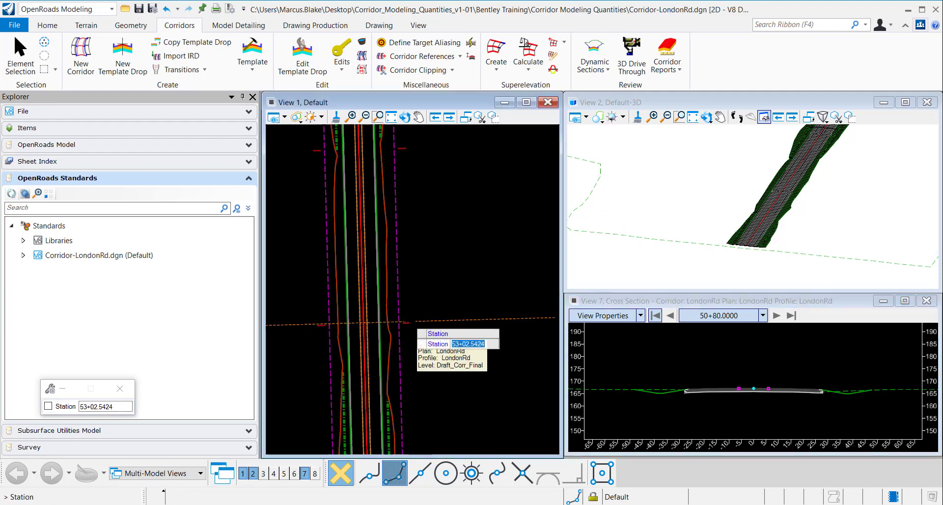
scroll(409, 322, down, 1)
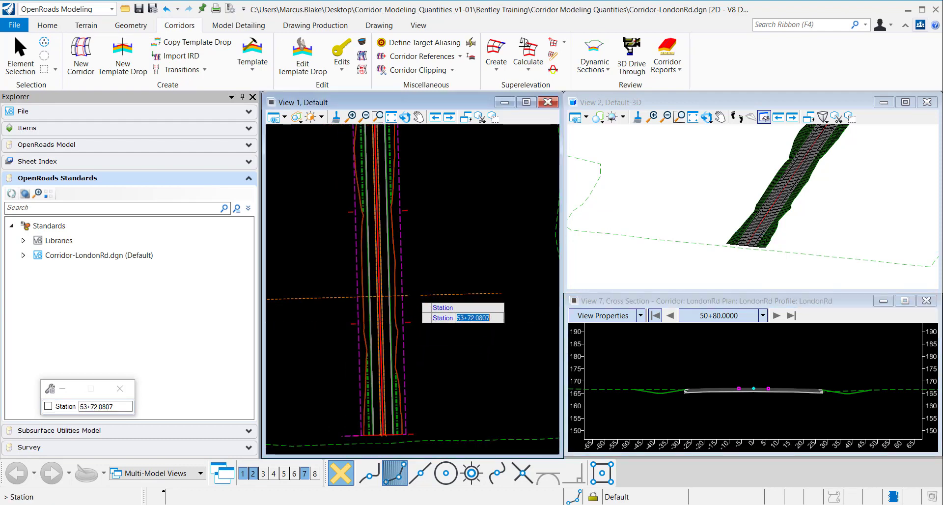
scroll(418, 299, down, 1)
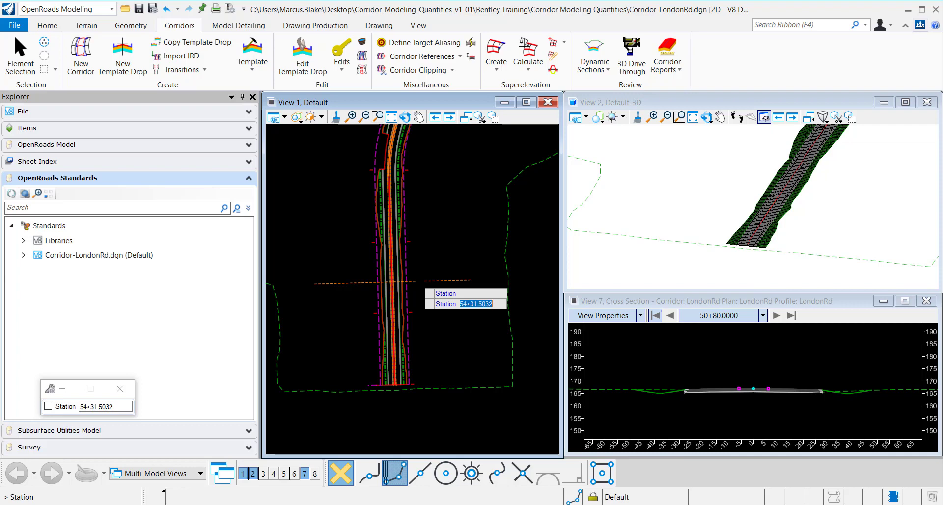
text(53)
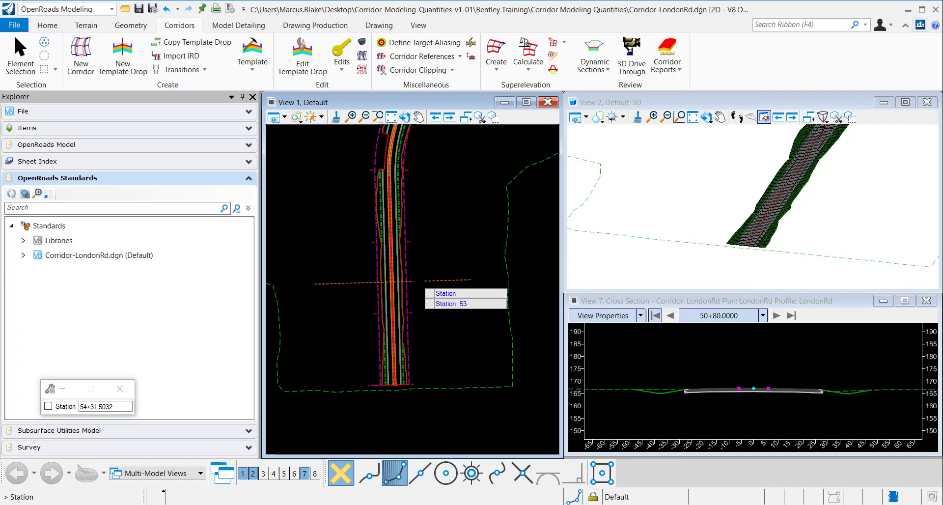
text(+38)
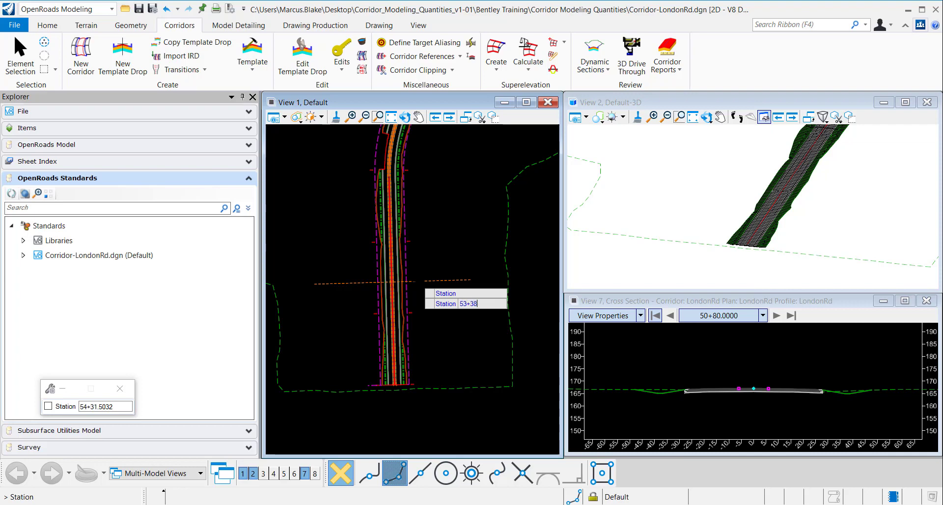
key(Return)
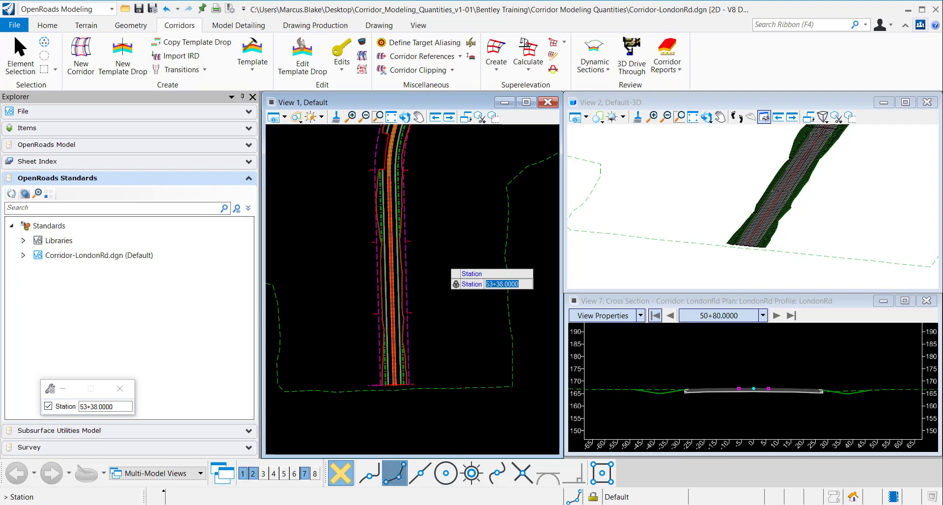
key(Return)
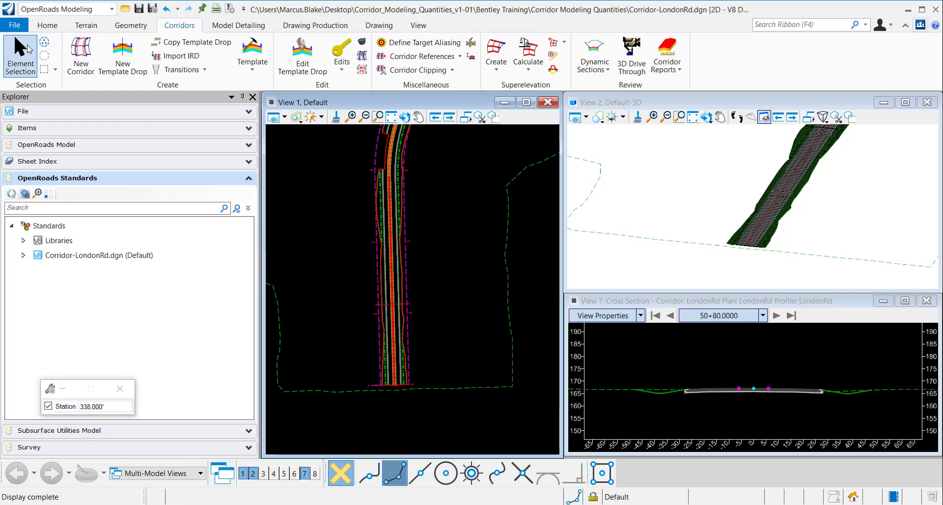
- End the command and list the LondonRd corridor's key stations in Corridor Objects
click(21, 55)
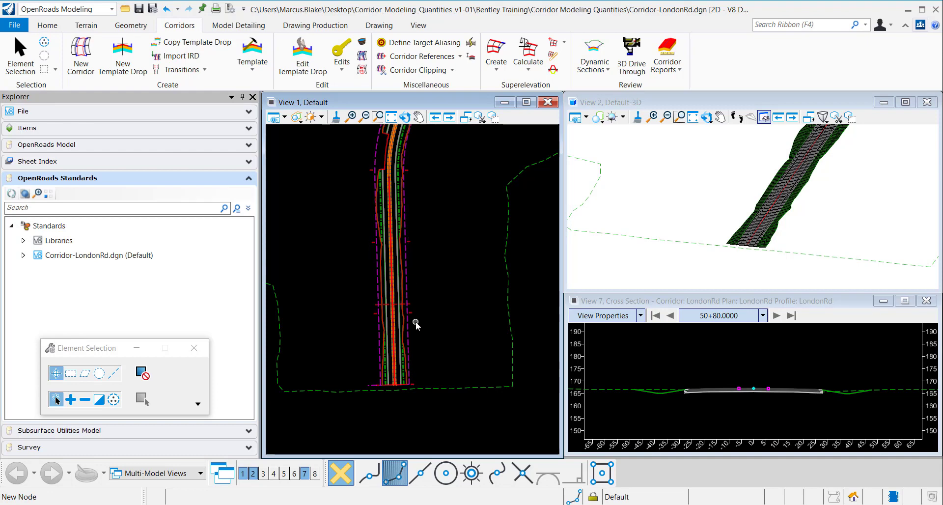
scroll(416, 323, up, 1)
scroll(412, 317, up, 1)
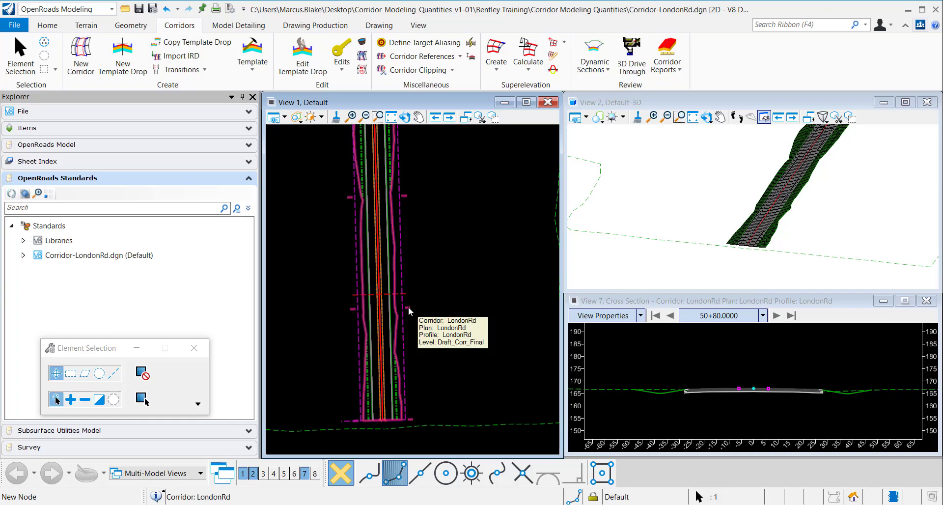
click(409, 307)
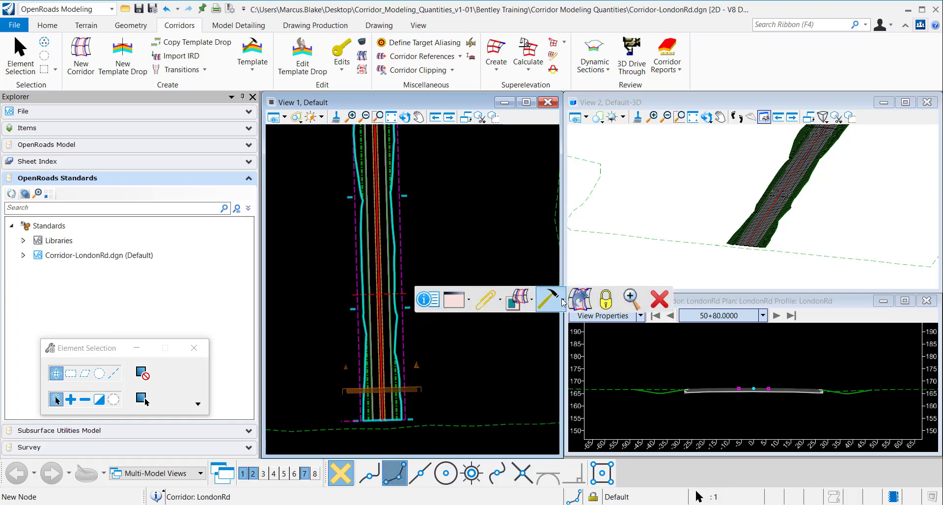
mouse_move(548, 299)
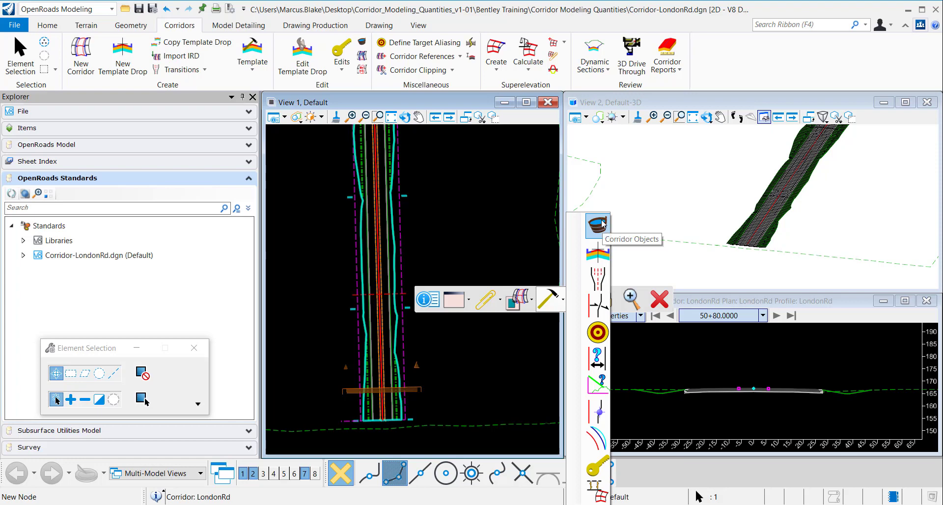
click(600, 223)
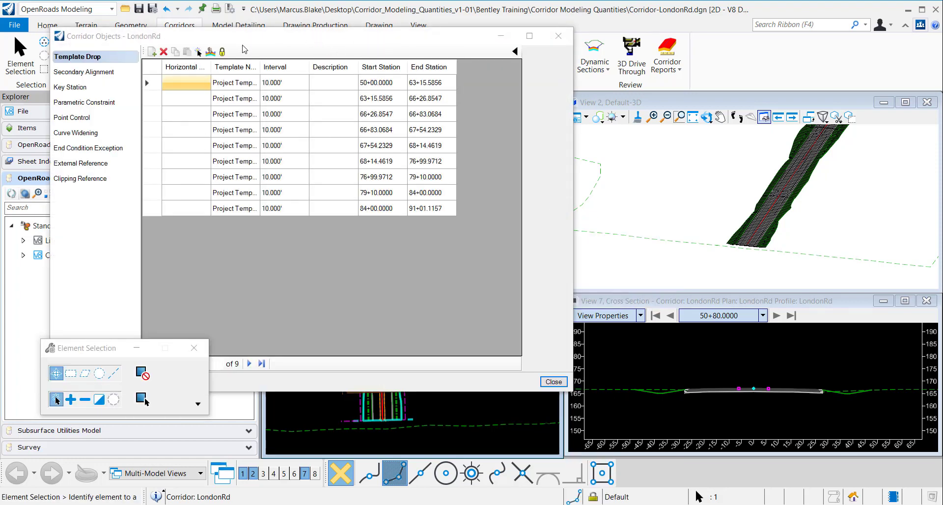
click(148, 90)
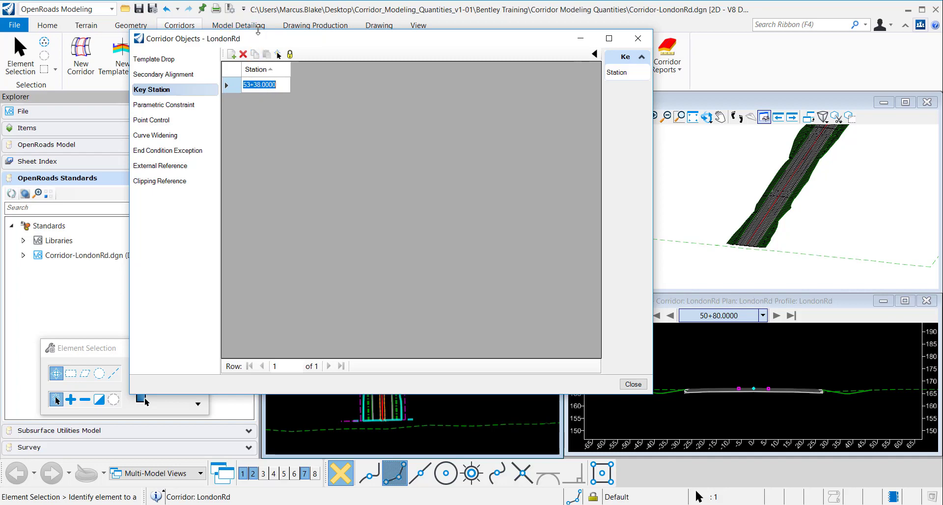
- Move the Corridor Objects window aside and close it to place another station
drag(298, 41, 344, 47)
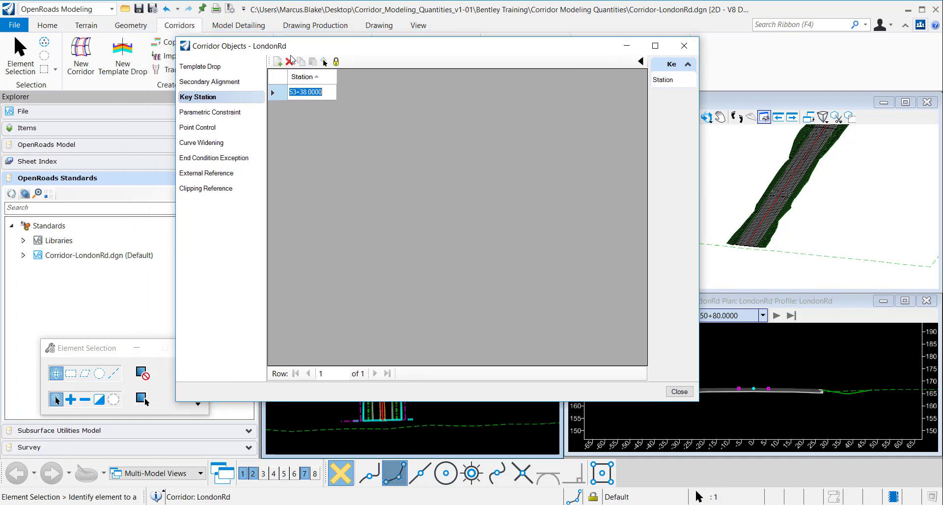
click(279, 62)
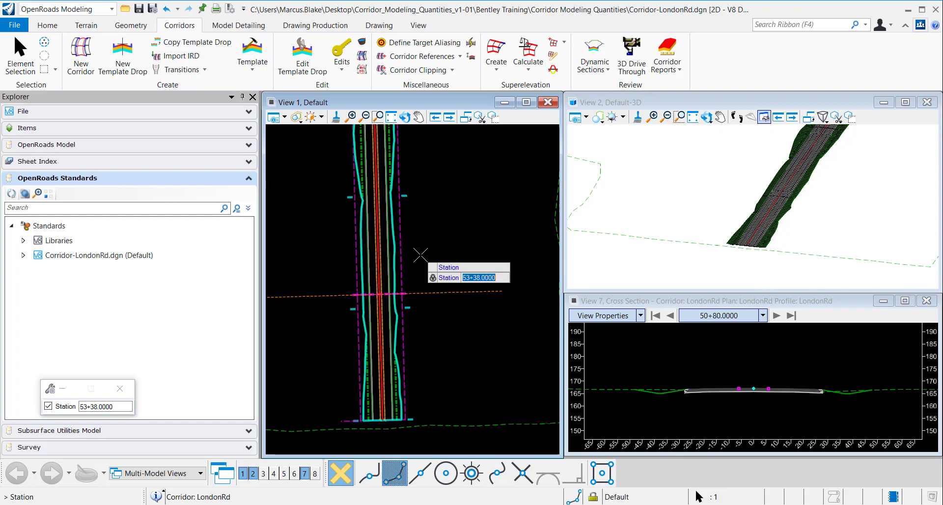
text(55)
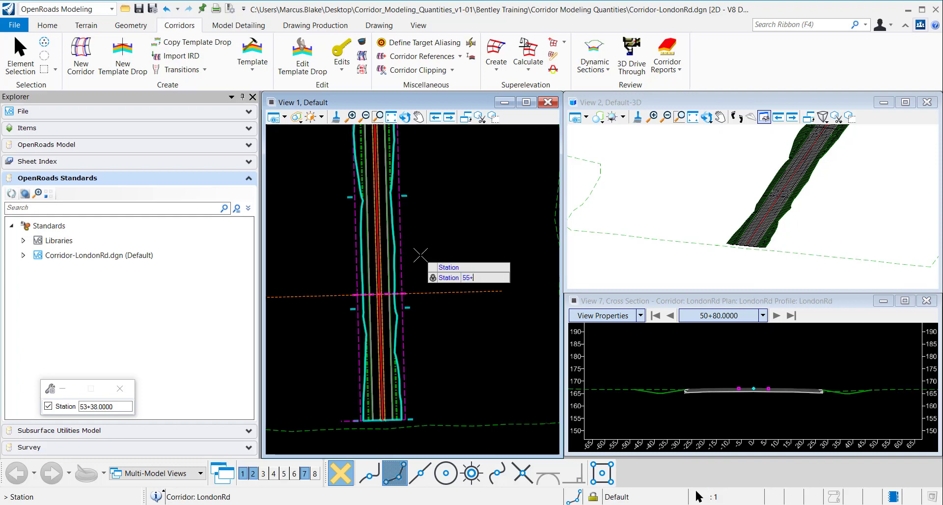
text(+12)
- Place a second key station at 55+12 and verify 53+38 and 55+12 in Corridor Objects
key(Return)
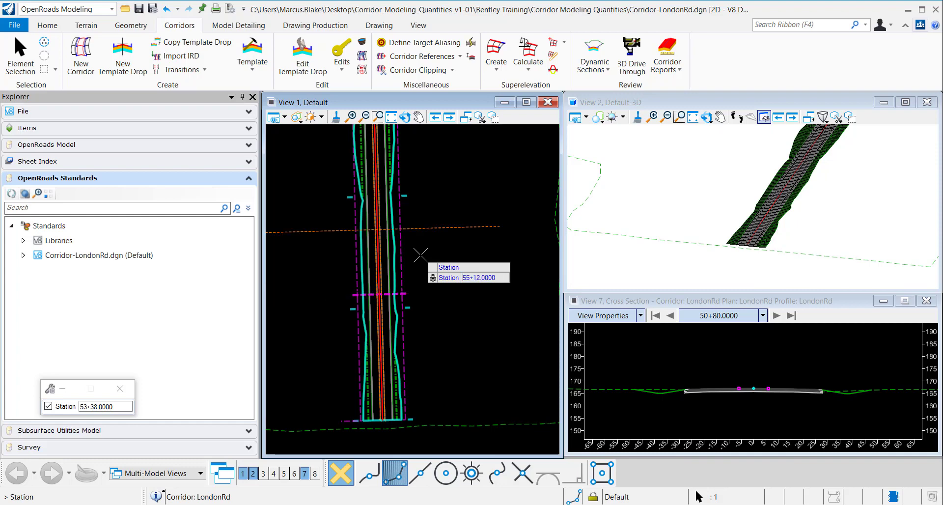
click(441, 210)
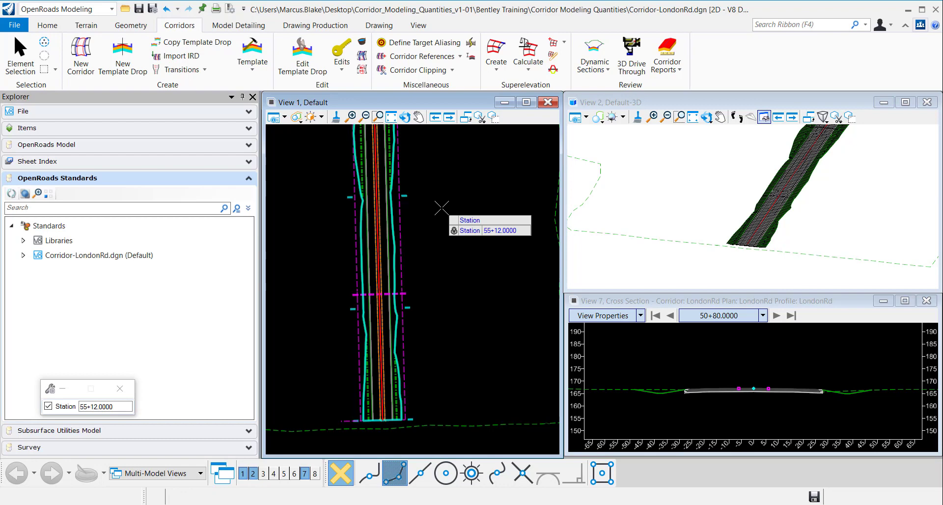
right_click(441, 210)
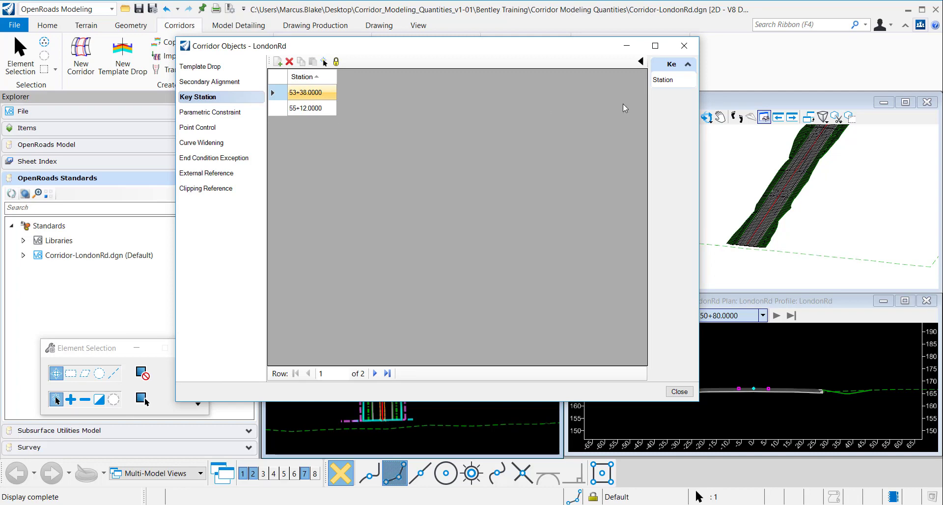
click(685, 46)
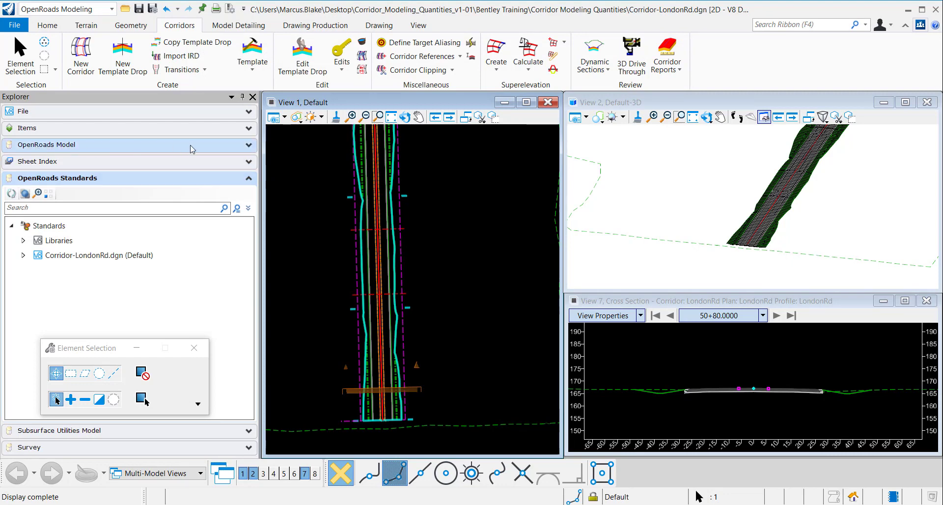
- Expand the Corridor-LondonRd.dgn entry in the OpenRoads Model explorer
click(249, 146)
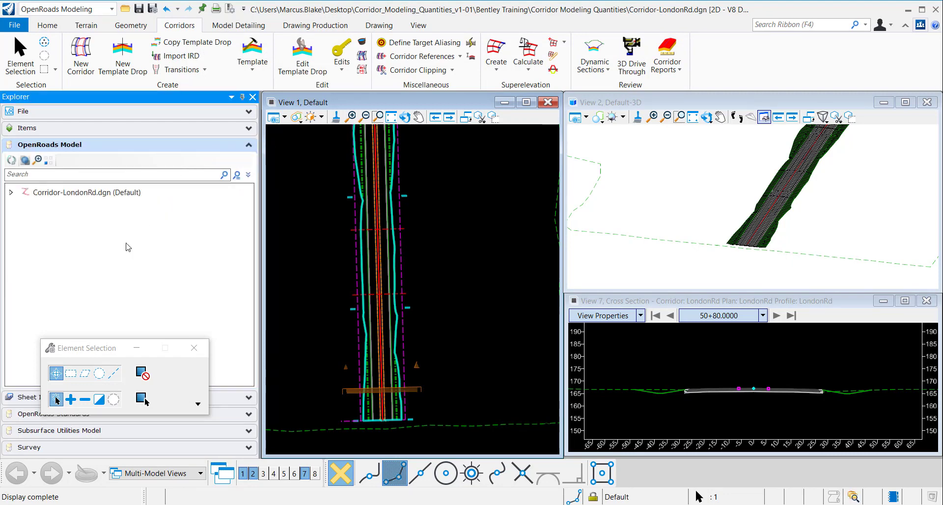
drag(75, 350, 122, 433)
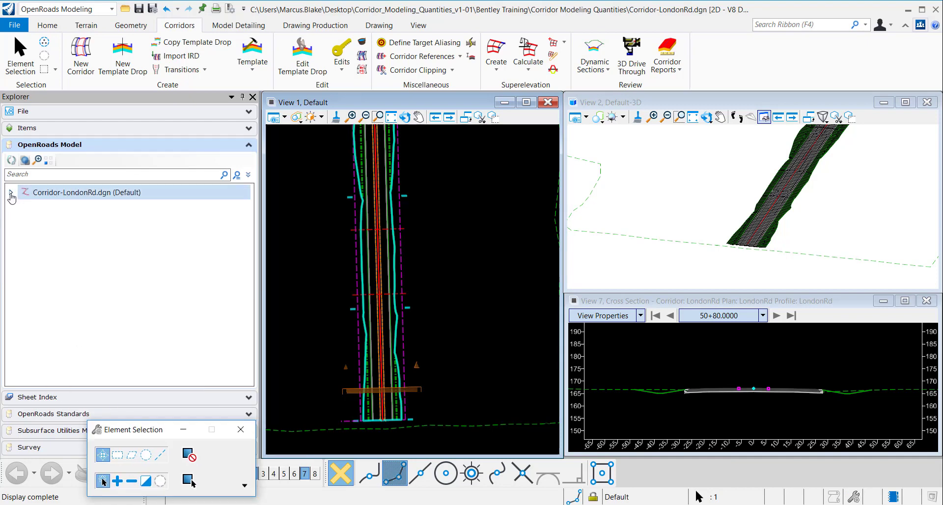
click(10, 194)
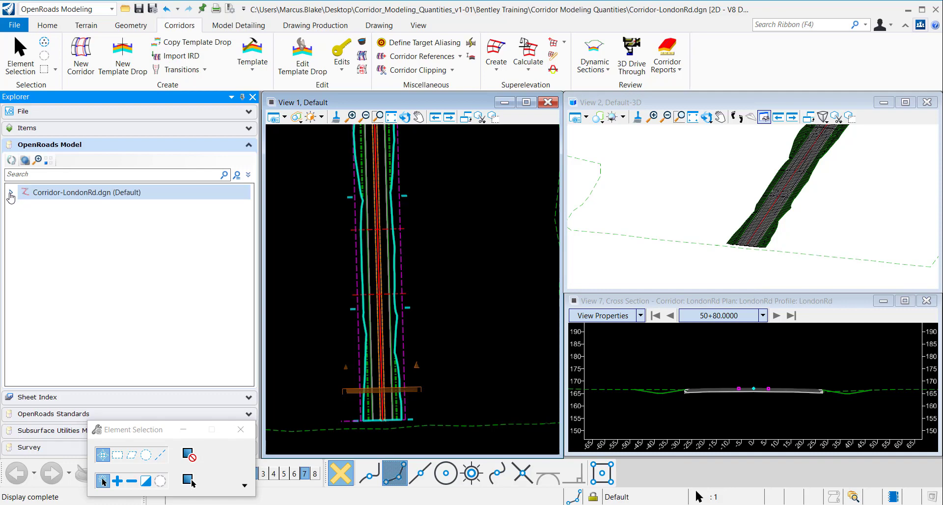
click(10, 194)
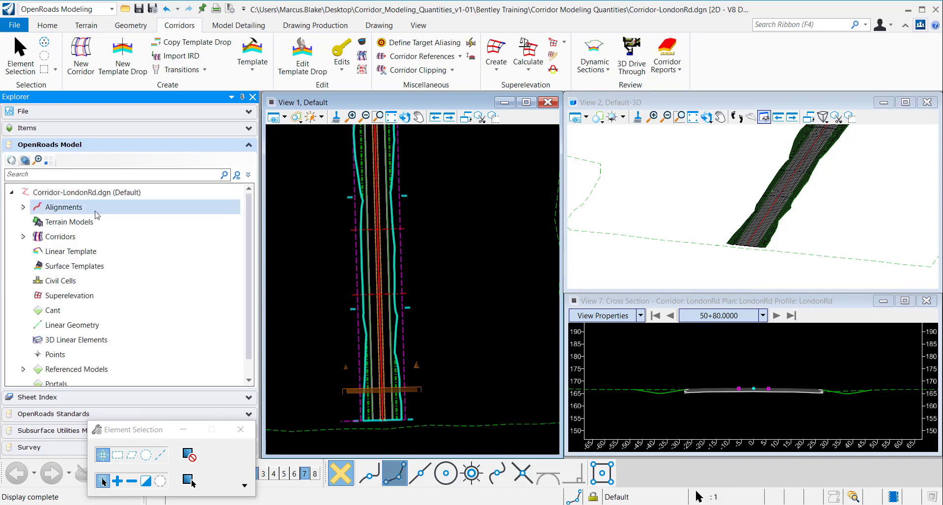
- Expand Corridors > Final > LondonRd > Key Stations to show 53+38 and 55+12
click(24, 238)
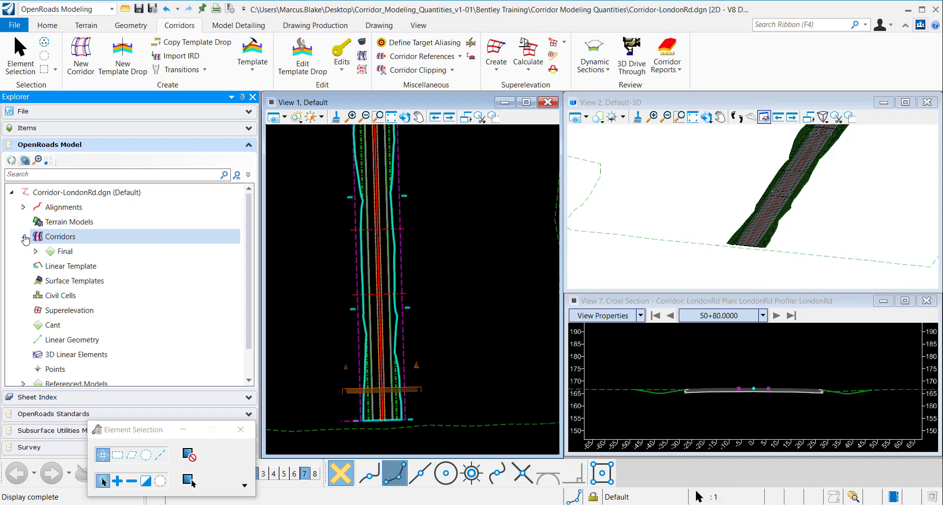
click(37, 252)
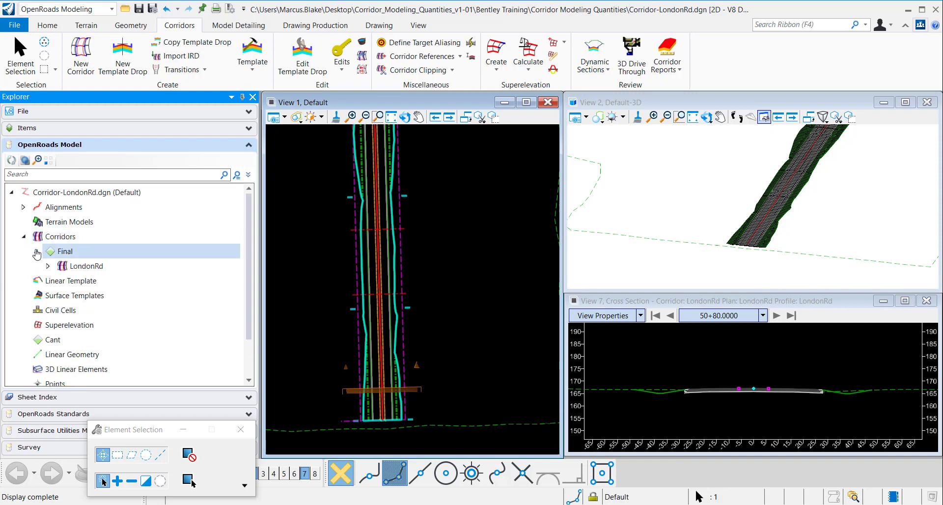
click(46, 266)
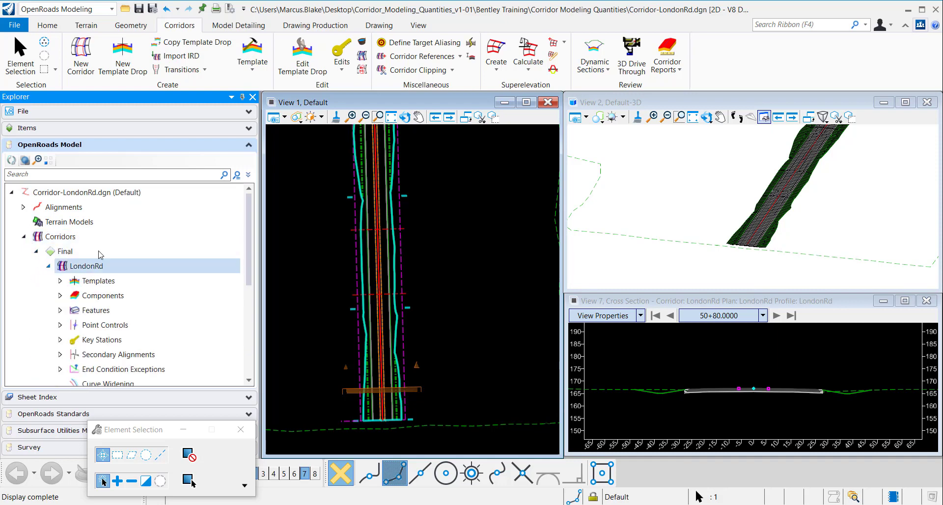
scroll(66, 261, down, 2)
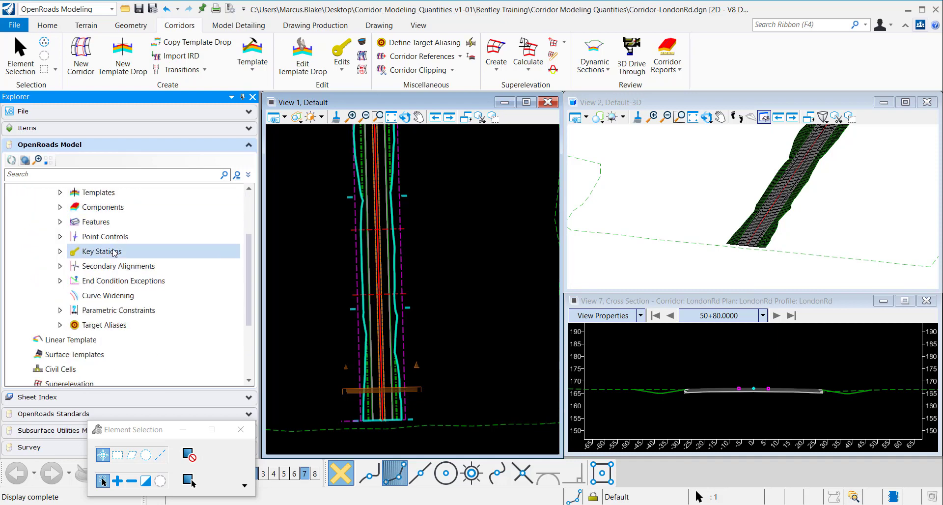
click(59, 252)
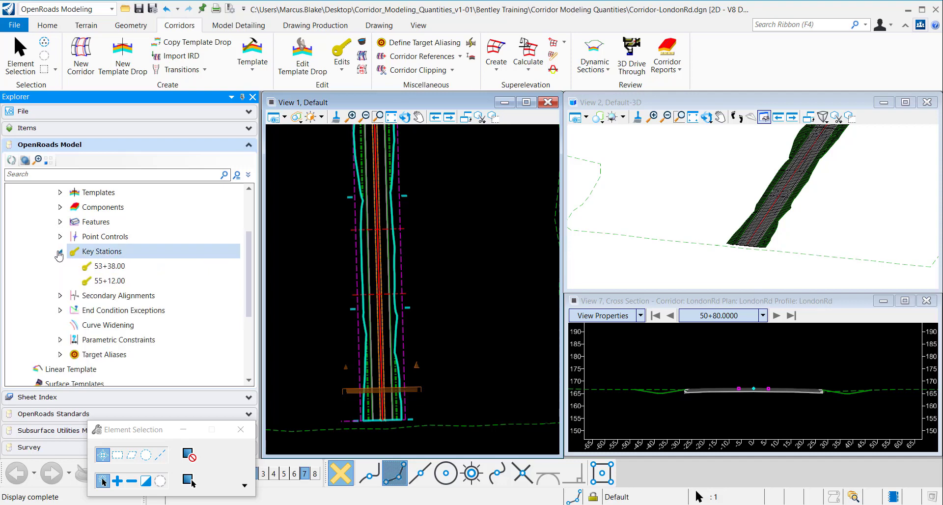